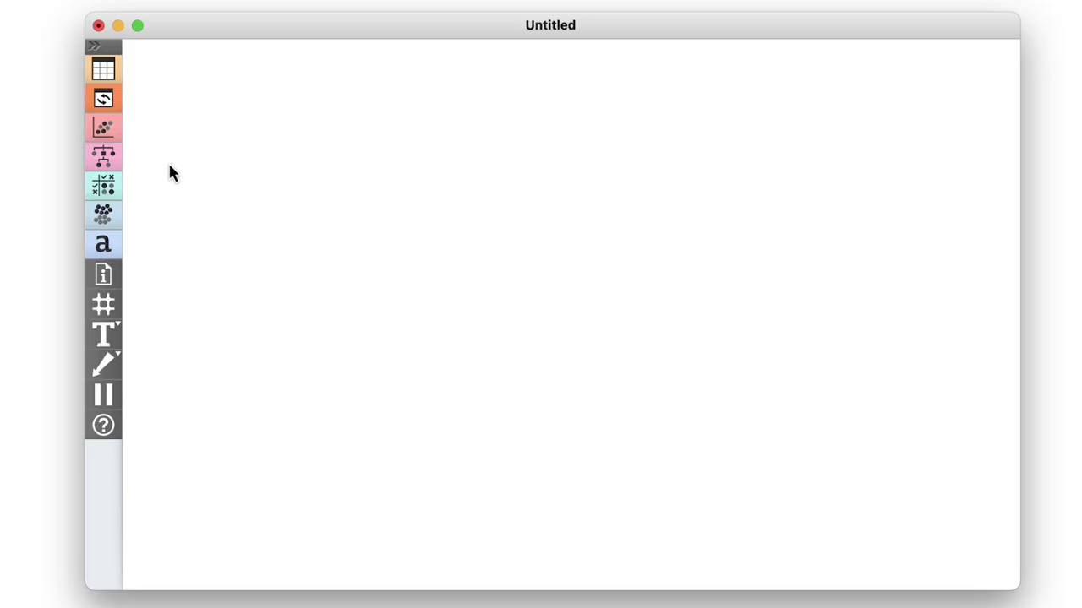
# - Add a Corpus widget loading Desktop/words.xlsx and link its output to a Corpus Viewer
pyautogui.rightClick(169, 166)
pyautogui.click(185, 238)
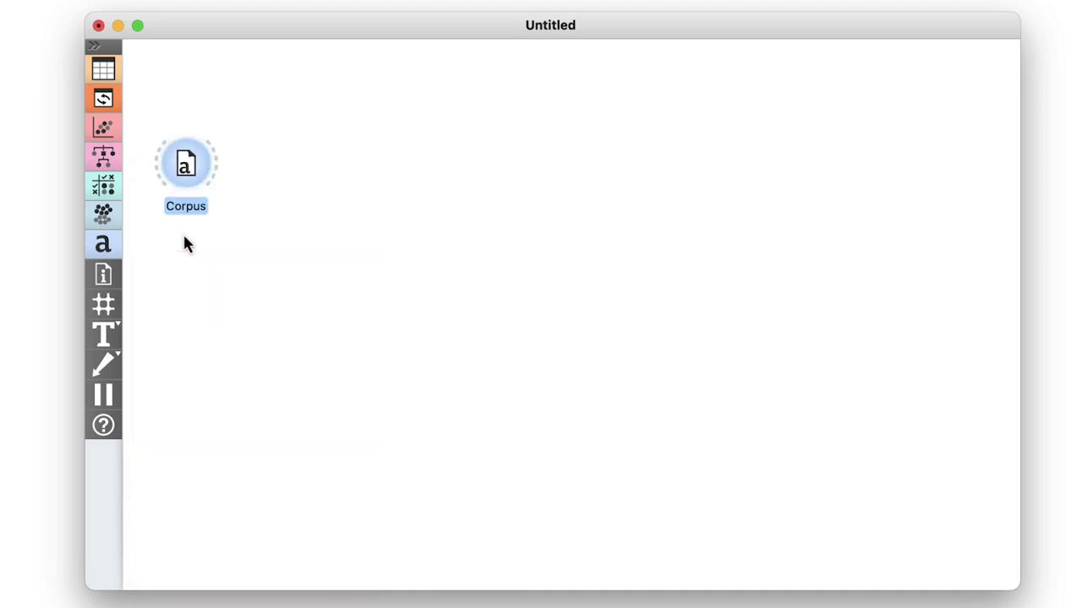
pyautogui.doubleClick(181, 180)
pyautogui.click(563, 147)
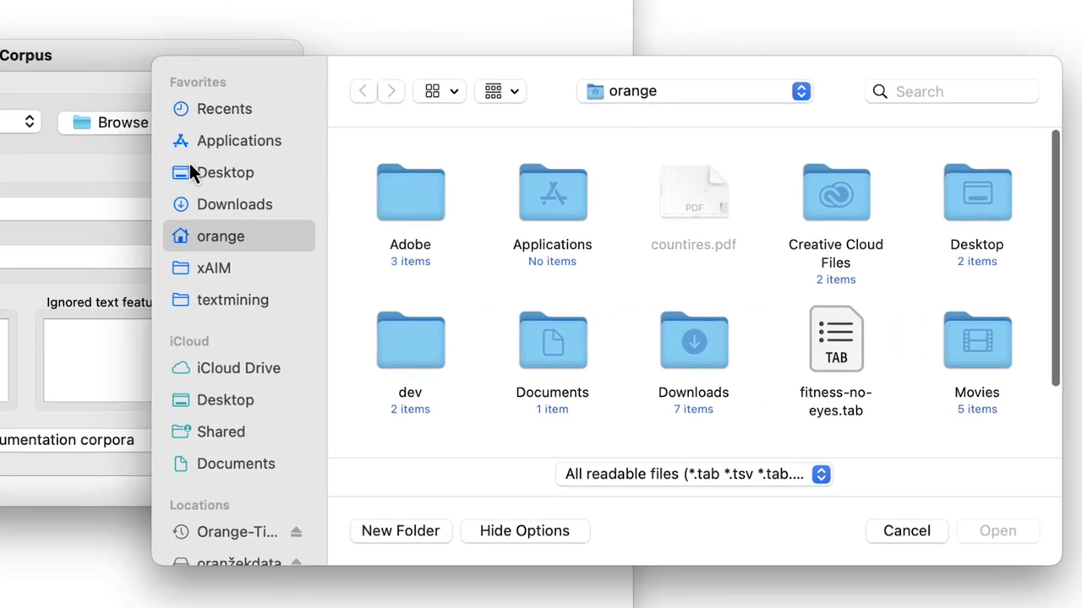
pyautogui.click(193, 172)
pyautogui.click(395, 201)
pyautogui.click(999, 531)
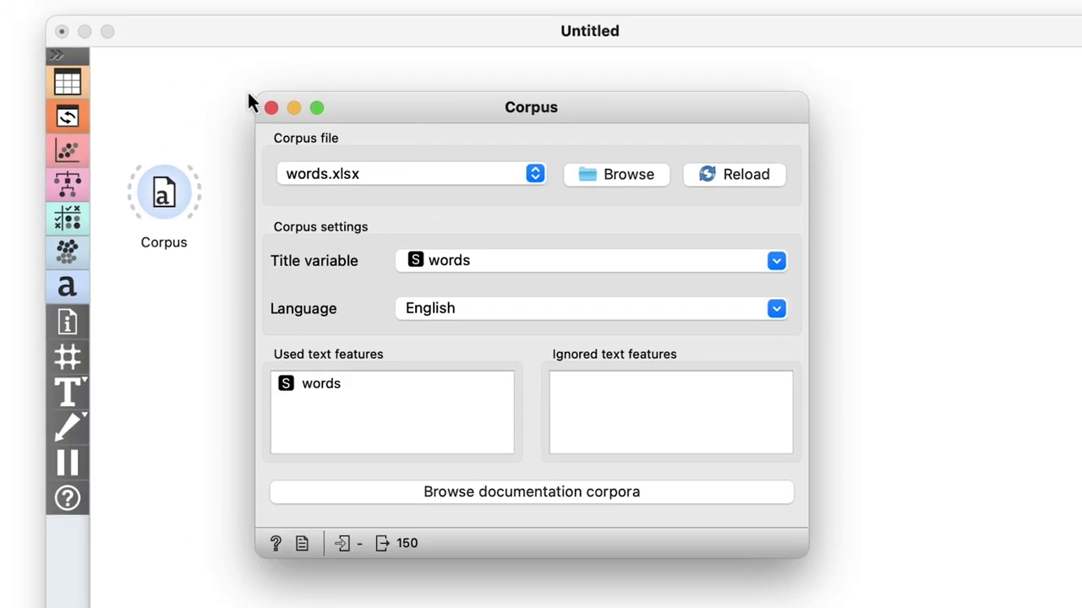
pyautogui.click(271, 107)
pyautogui.moveTo(198, 193); pyautogui.dragTo(277, 92)
pyautogui.click(354, 174)
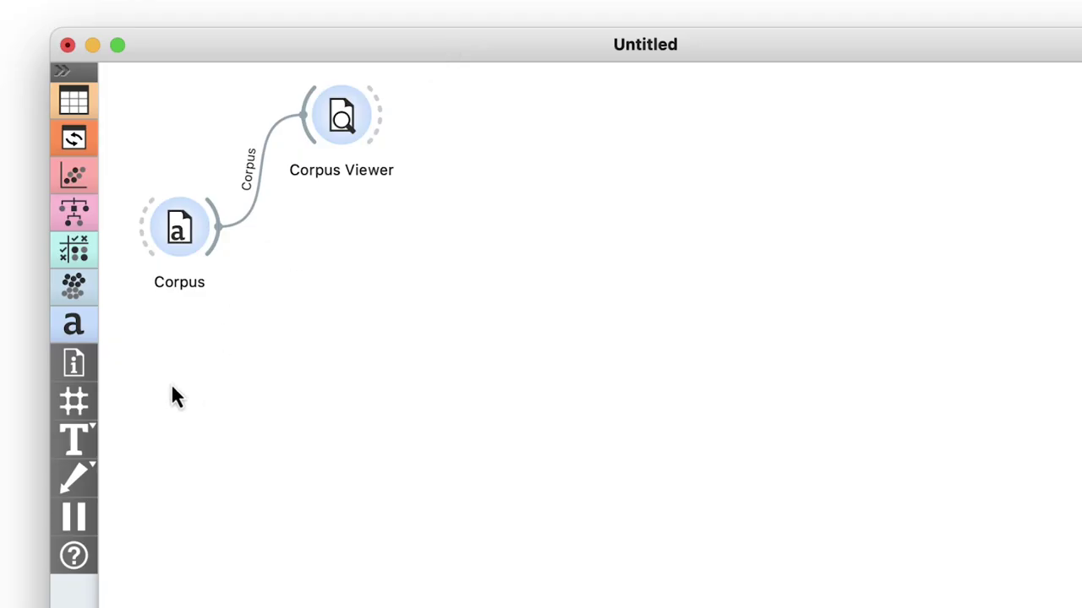
# - Add Create Corpus, remove the two extra entries, and enter title 'new text' with text 'watermelon'
pyautogui.rightClick(172, 387)
pyautogui.click(194, 510)
pyautogui.doubleClick(192, 389)
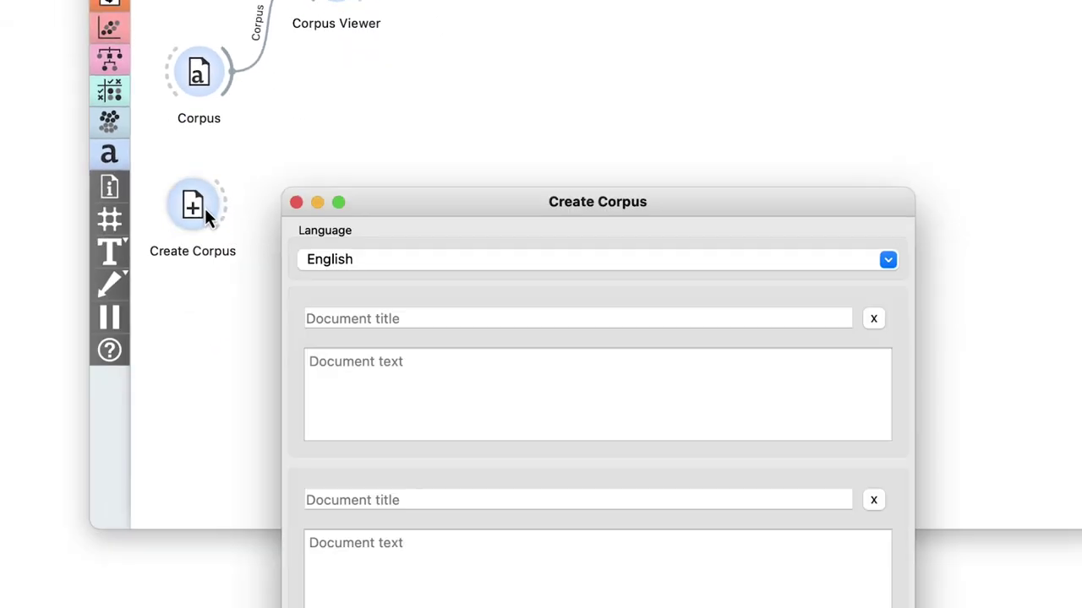
pyautogui.click(873, 319)
pyautogui.click(873, 319)
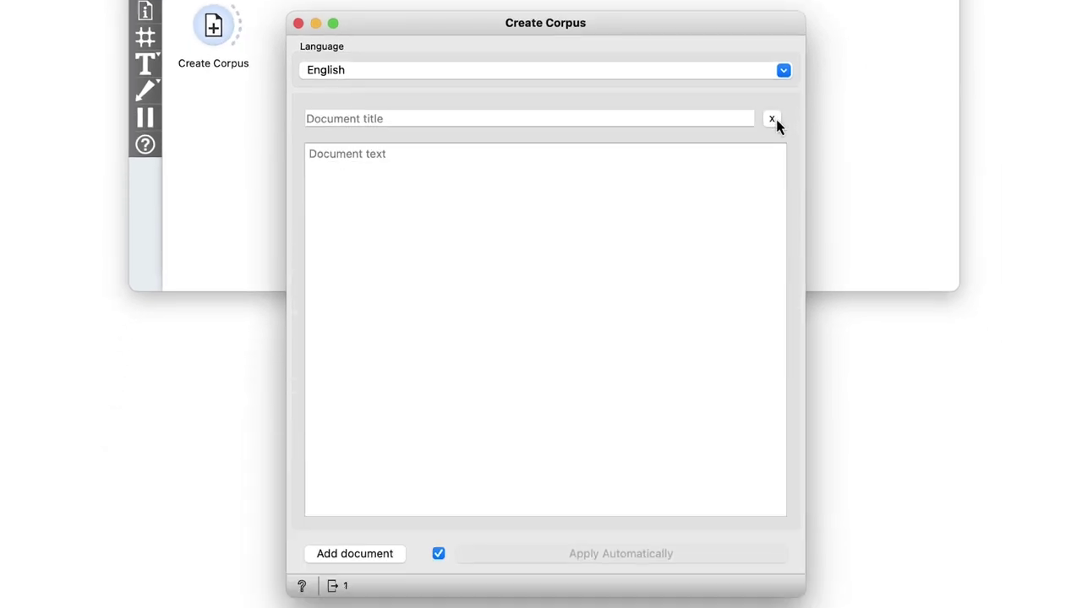
pyautogui.click(549, 121)
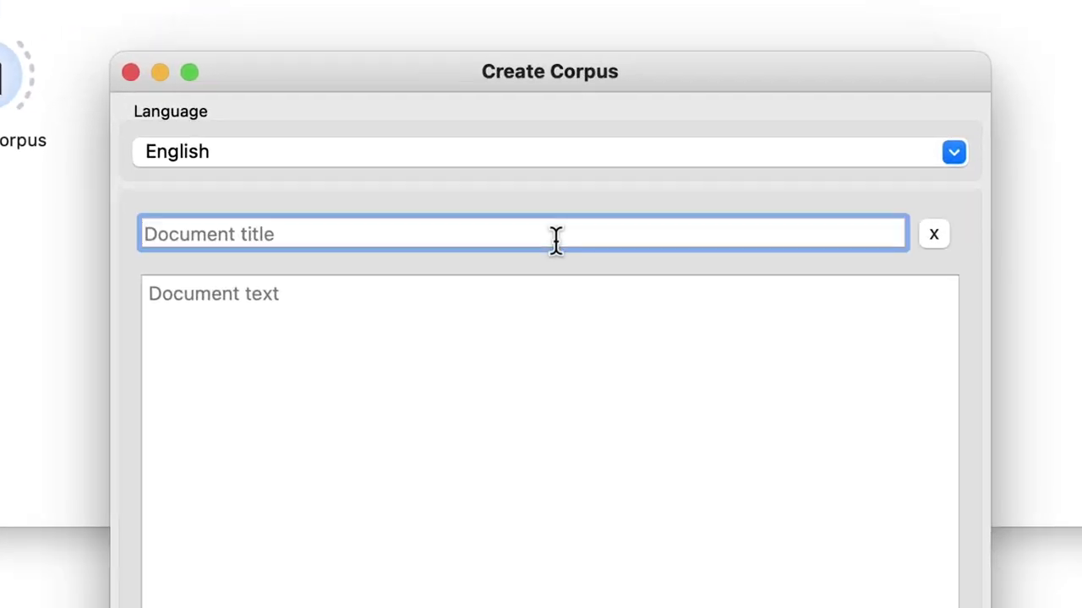
pyautogui.write('new text')
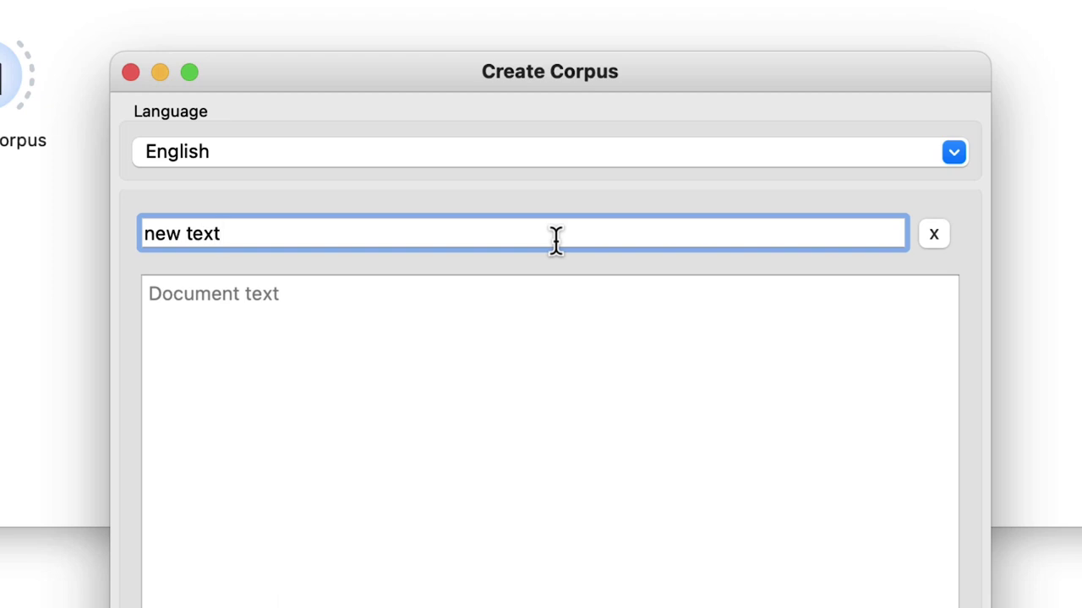
pyautogui.click(485, 340)
pyautogui.write('w')
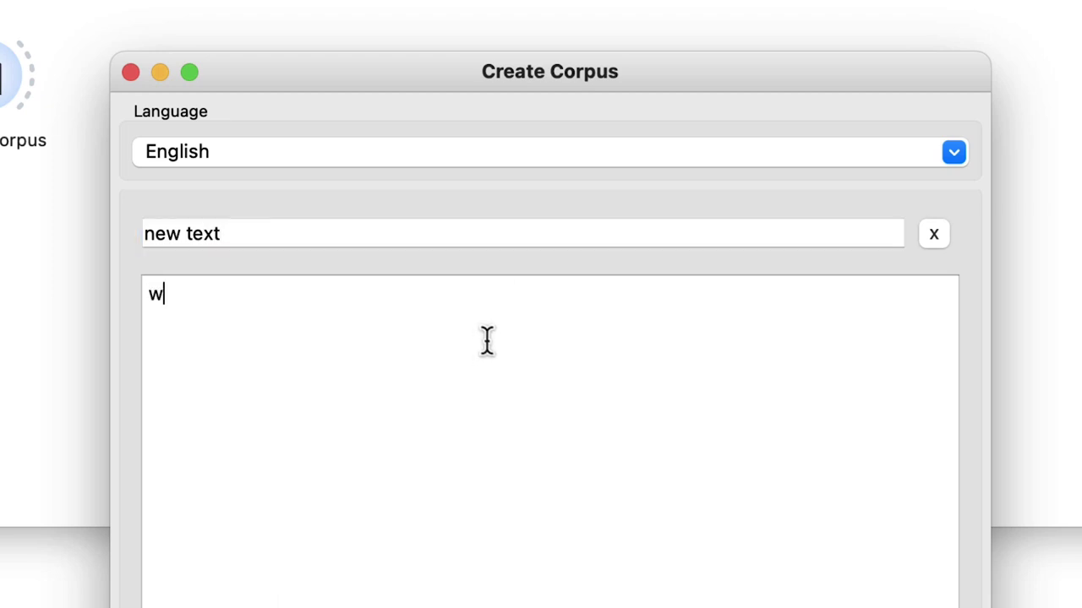
pyautogui.write('atermelon')
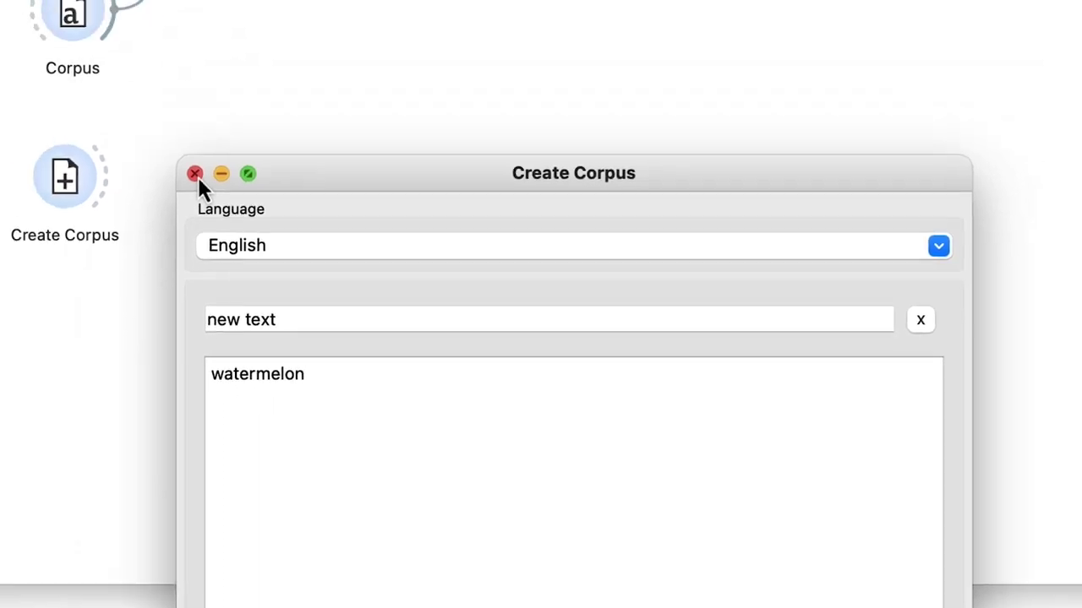
pyautogui.click(131, 72)
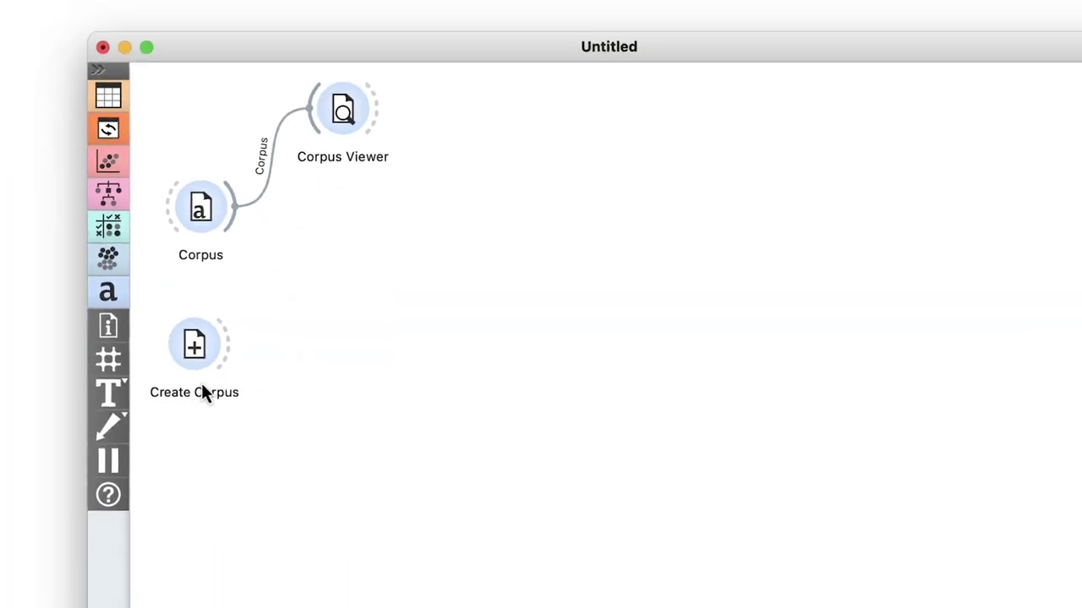
# - Link Create Corpus to a new Corpus Viewer (1) and confirm it shows the watermelon document
pyautogui.moveTo(227, 347); pyautogui.dragTo(327, 490)
pyautogui.write('cor')
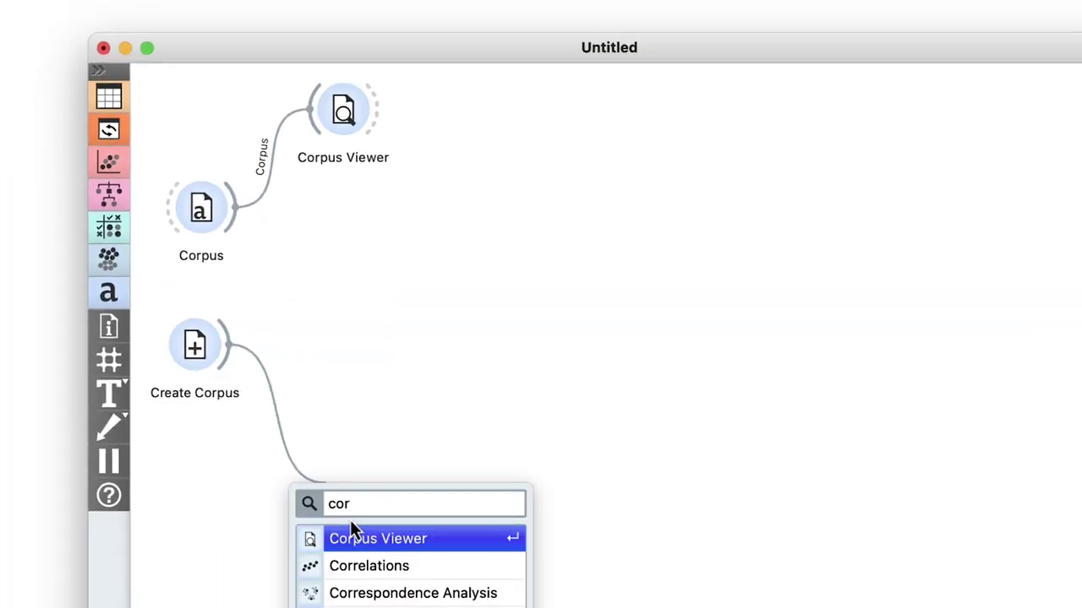
pyautogui.press('Return')
pyautogui.doubleClick(294, 477)
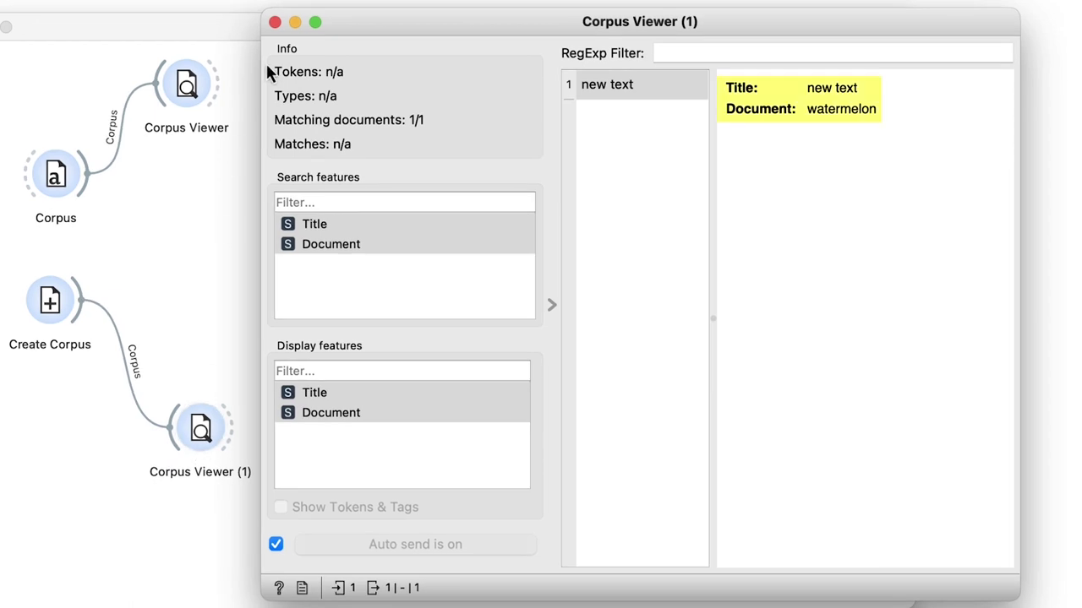
pyautogui.click(275, 22)
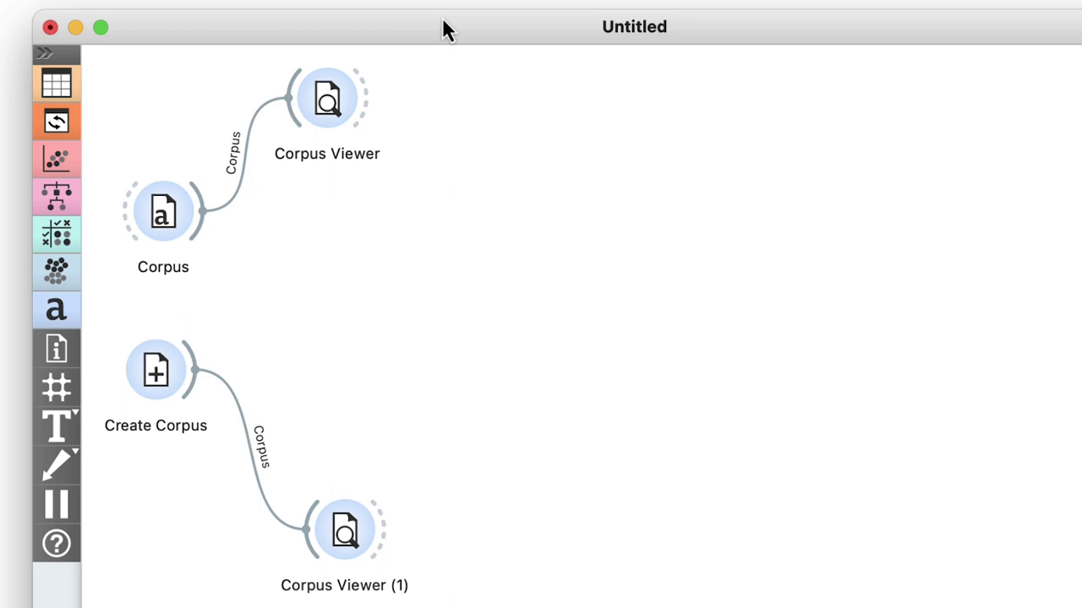
# - Chain Corpus into Document Embedding and a Data Table, checking the 150 instances with 384 features
pyautogui.moveTo(208, 221); pyautogui.dragTo(329, 222)
pyautogui.click(355, 285)
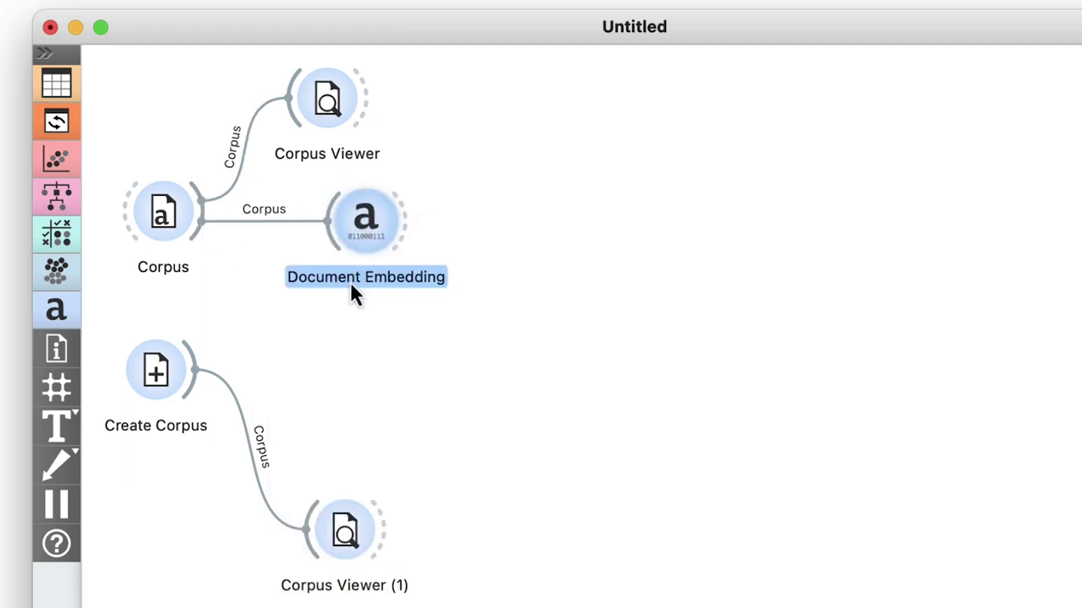
pyautogui.moveTo(402, 219); pyautogui.dragTo(541, 106)
pyautogui.click(558, 186)
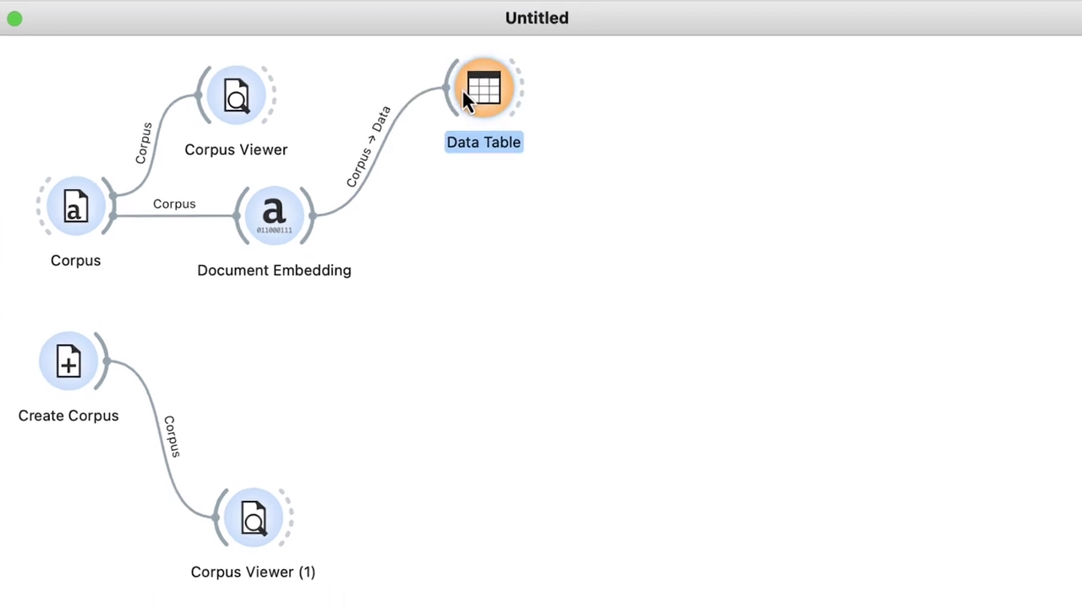
pyautogui.doubleClick(470, 94)
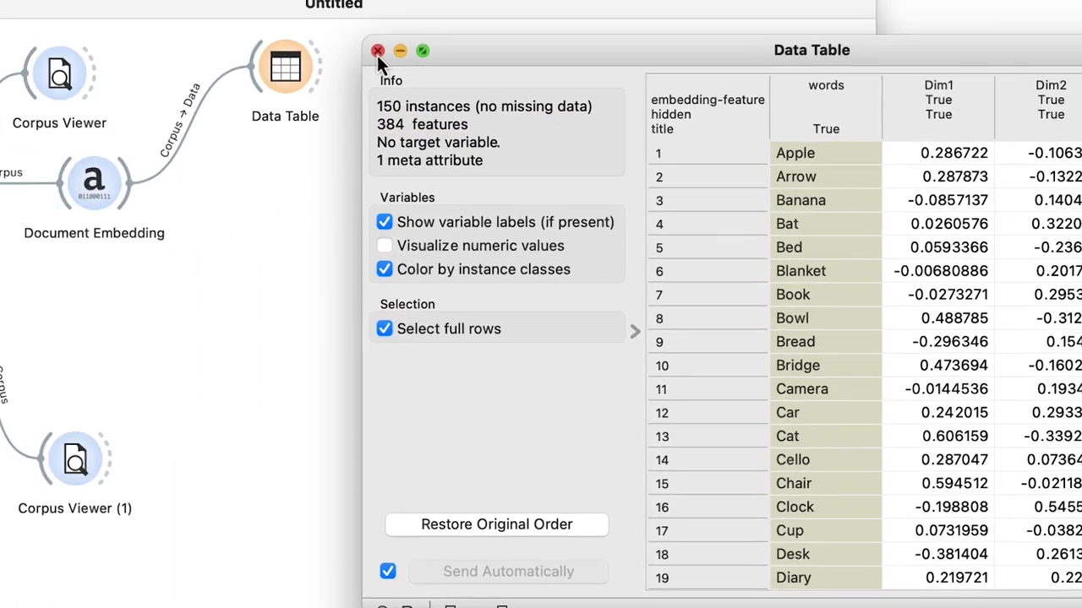
pyautogui.click(135, 26)
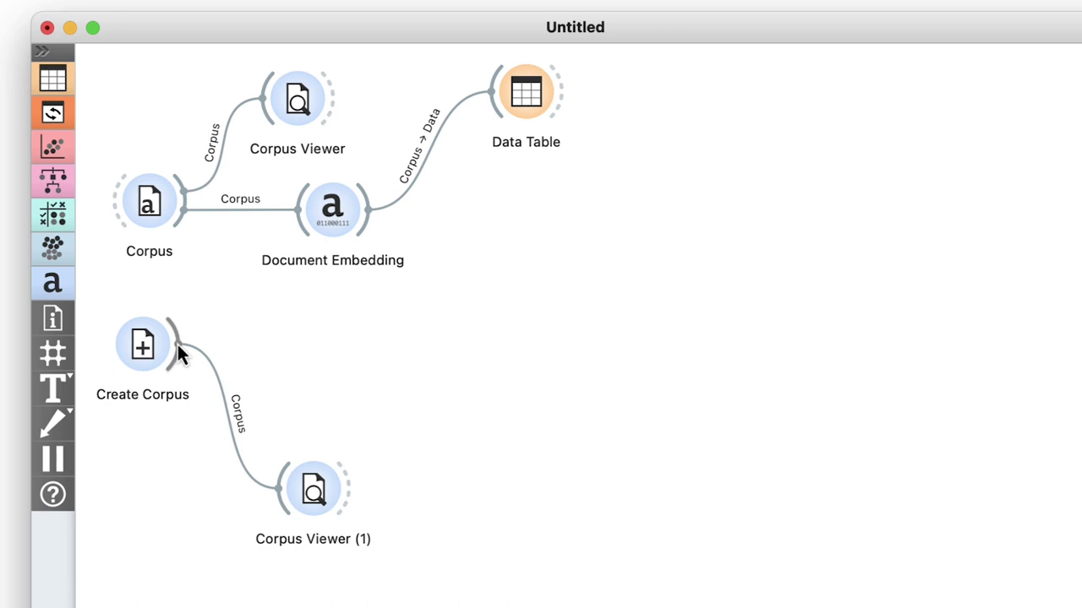
# - Chain Create Corpus into Document Embedding (1) and Data Table (1), checking 1 instance with 384 features
pyautogui.moveTo(177, 344); pyautogui.dragTo(306, 343)
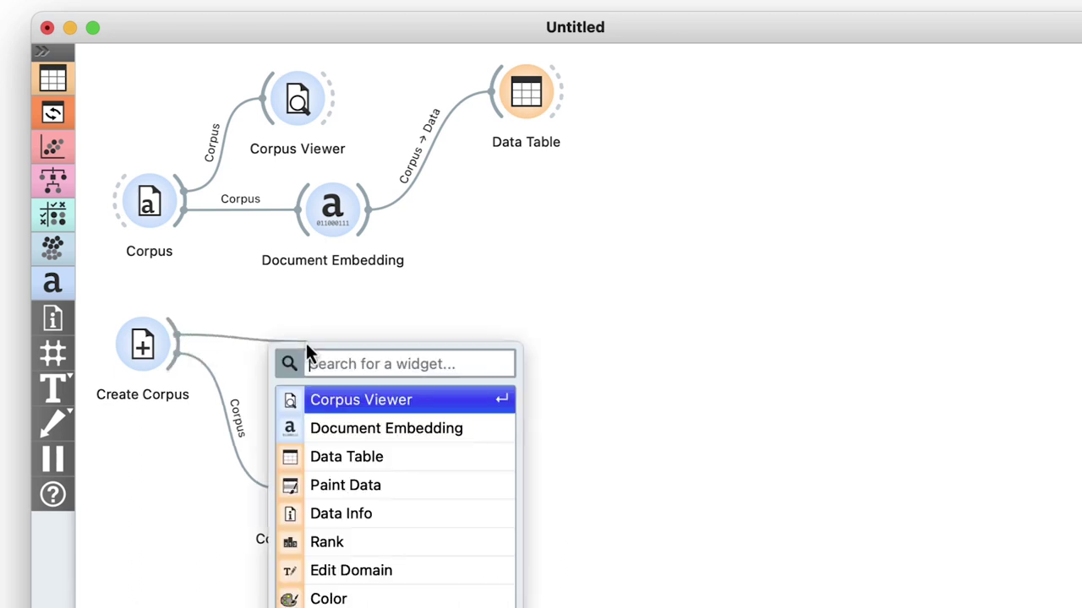
pyautogui.click(335, 428)
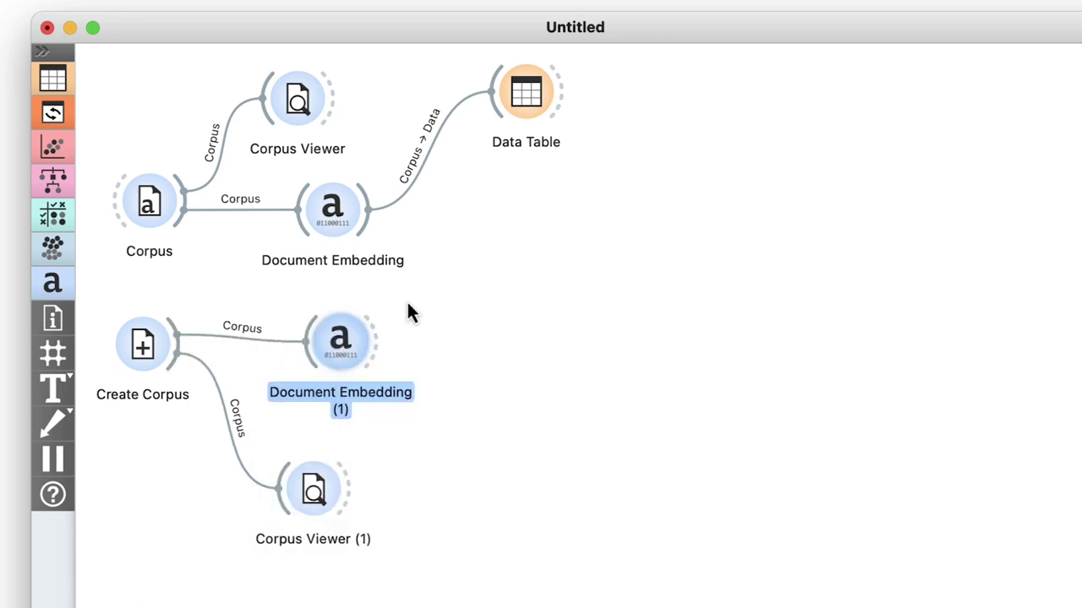
pyautogui.moveTo(379, 355); pyautogui.dragTo(484, 500)
pyautogui.click(495, 556)
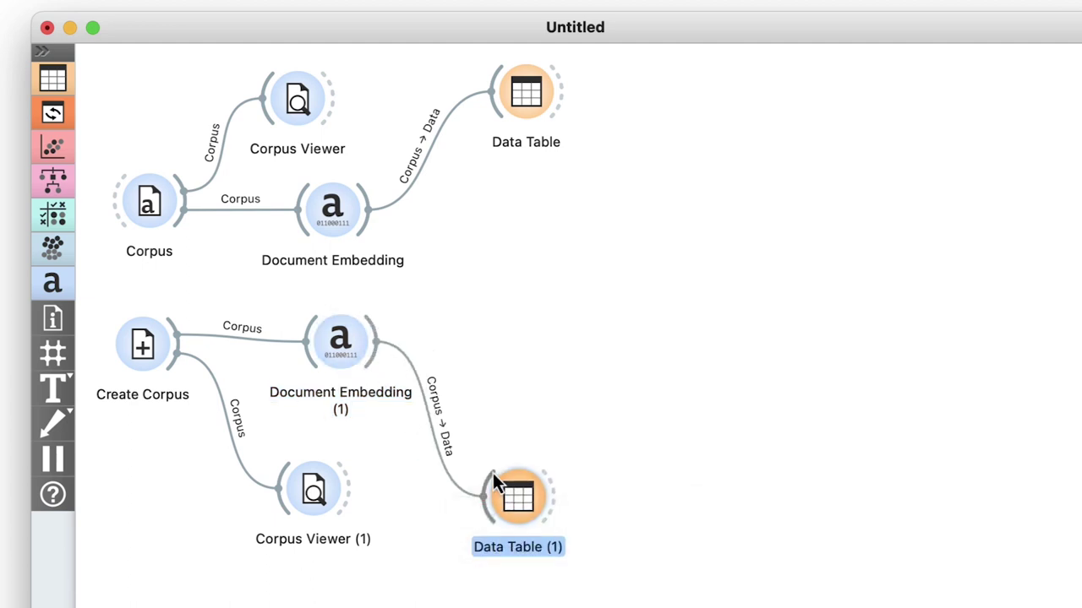
pyautogui.doubleClick(332, 467)
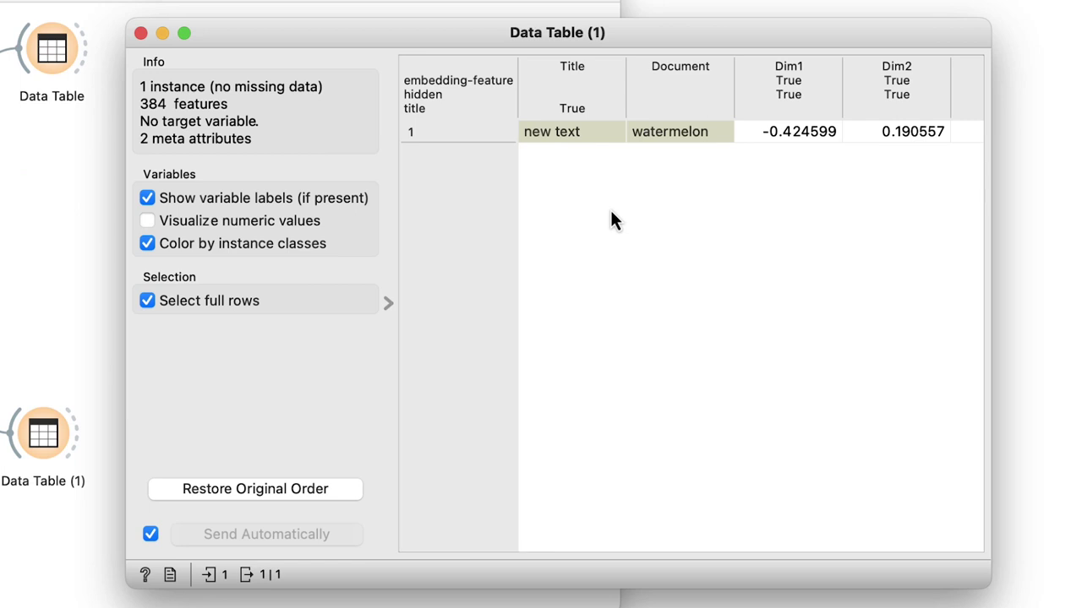
pyautogui.hscroll(10, 611, 212)
pyautogui.hscroll(5, 610, 219)
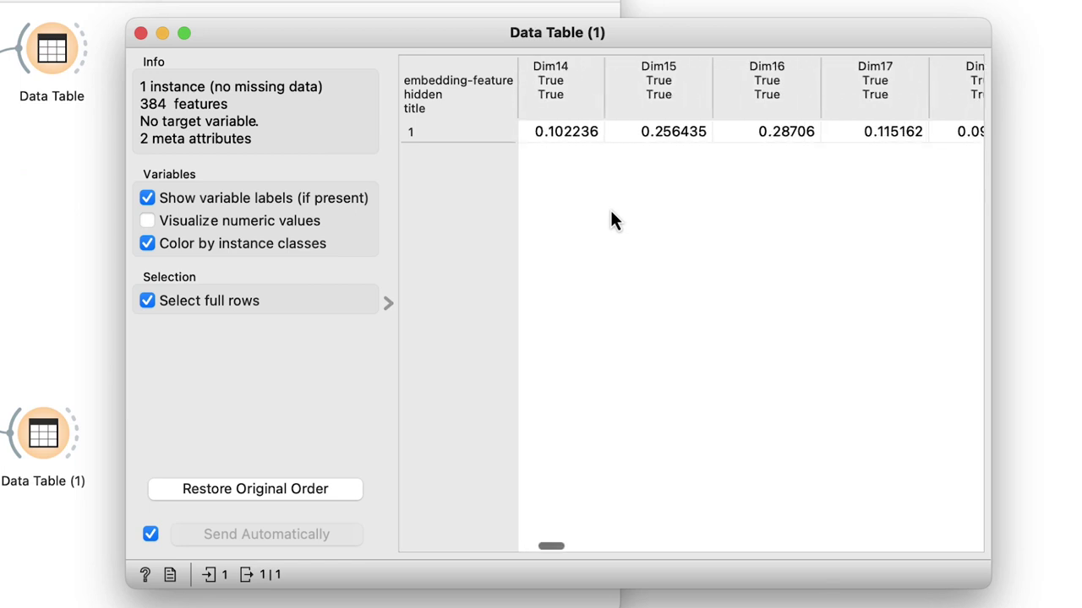
pyautogui.click(140, 33)
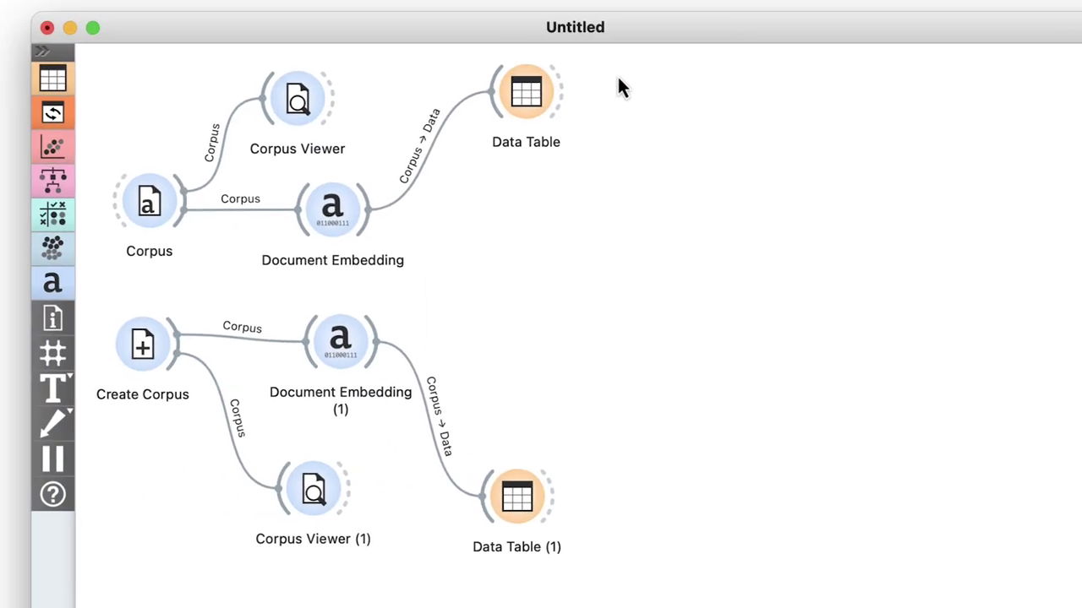
# - Add a Neighbors widget to the canvas via the 'ne' search
pyautogui.rightClick(645, 274)
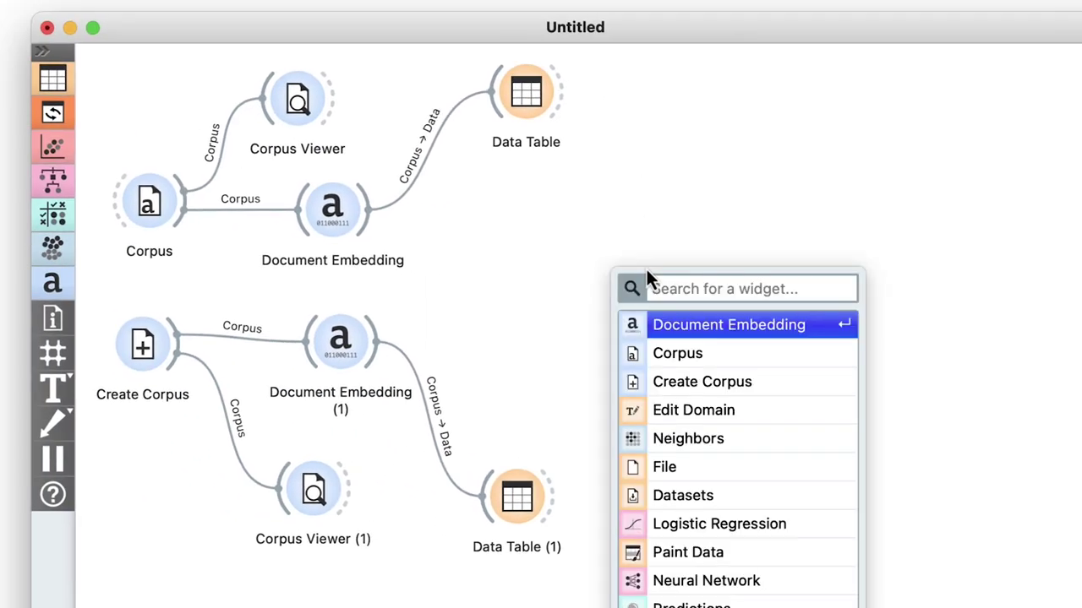
pyautogui.write('ne')
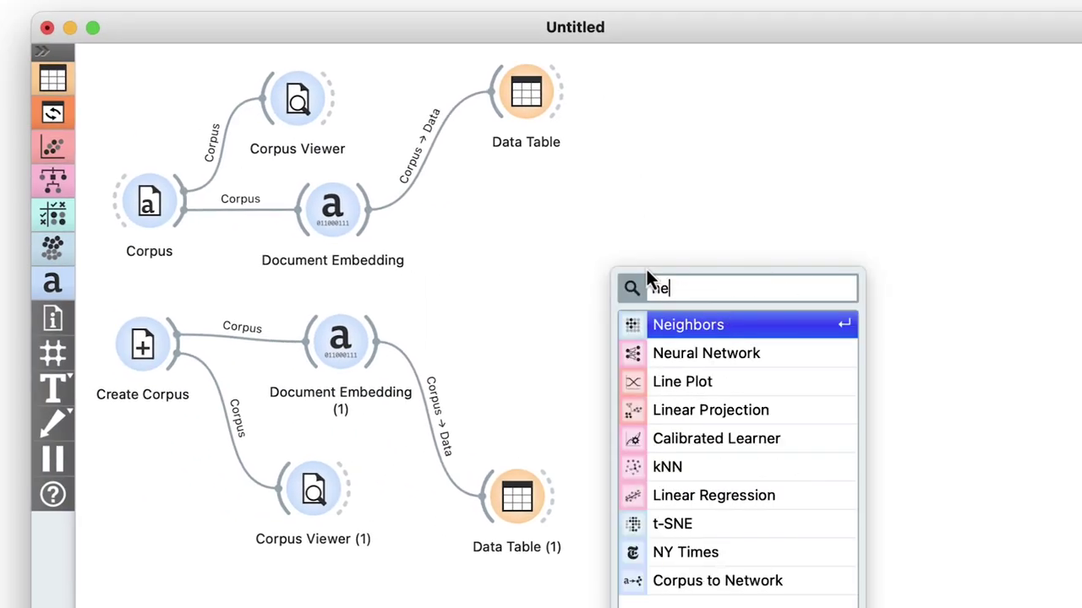
pyautogui.click(659, 330)
# - Connect Document Embedding to Neighbors as Data and Document Embedding (1) as Reference
pyautogui.moveTo(367, 225); pyautogui.dragTo(635, 309)
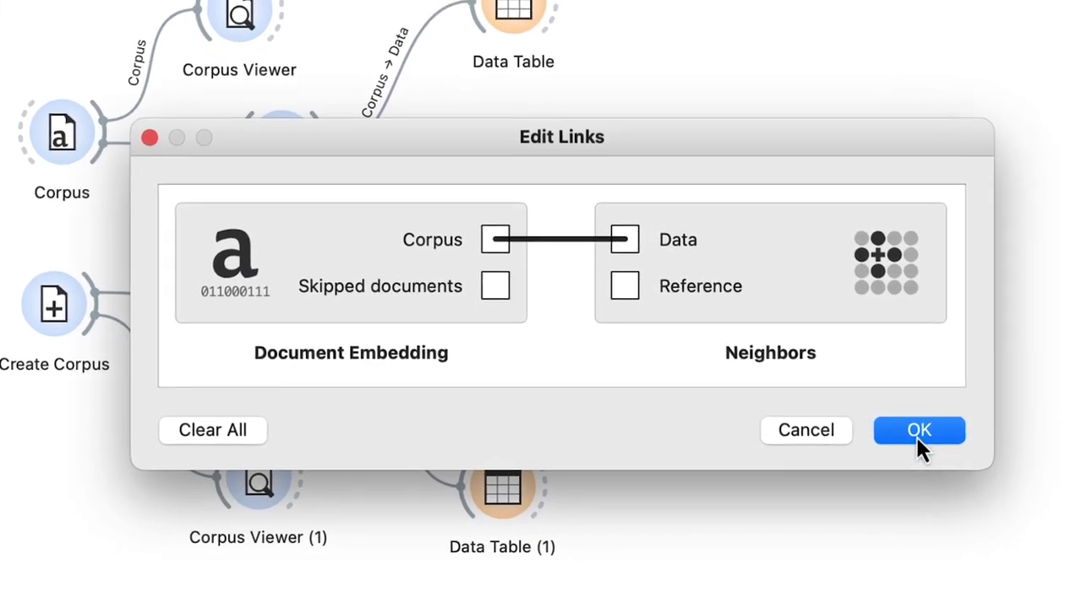
pyautogui.click(915, 434)
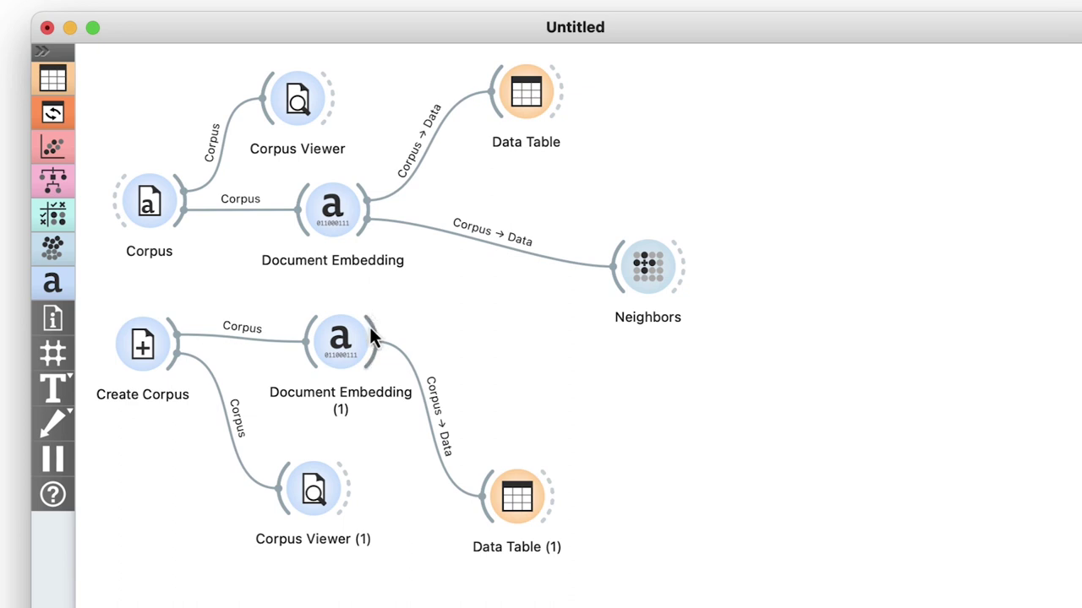
pyautogui.moveTo(372, 336); pyautogui.dragTo(619, 284)
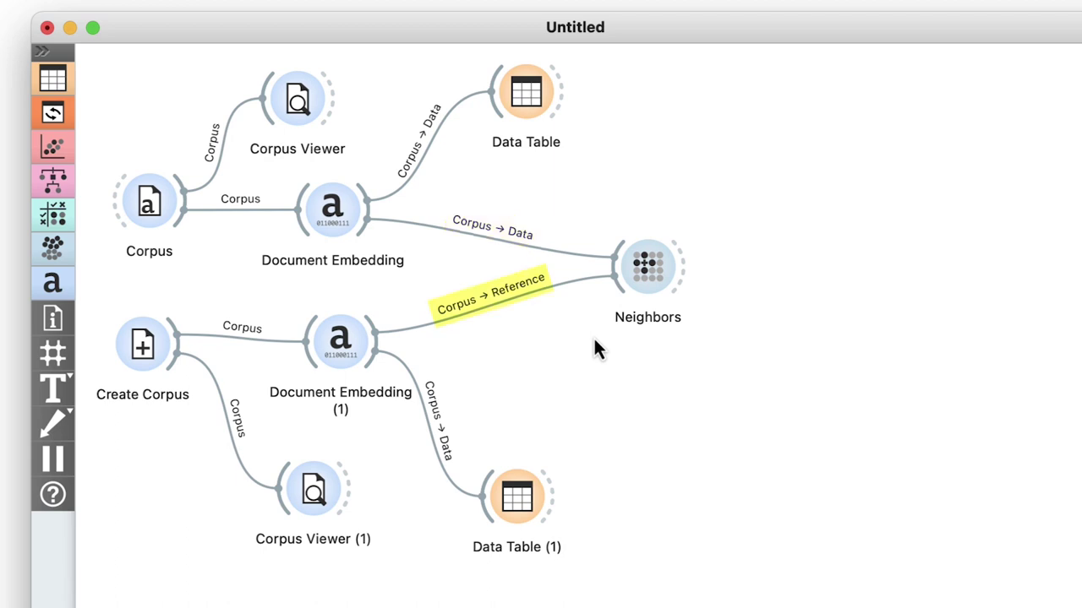
# - Replace the Corpus → Reference link with Document Embedding (1) as Neighbors' Reference
pyautogui.click(524, 306)
pyautogui.press('BackSpace')
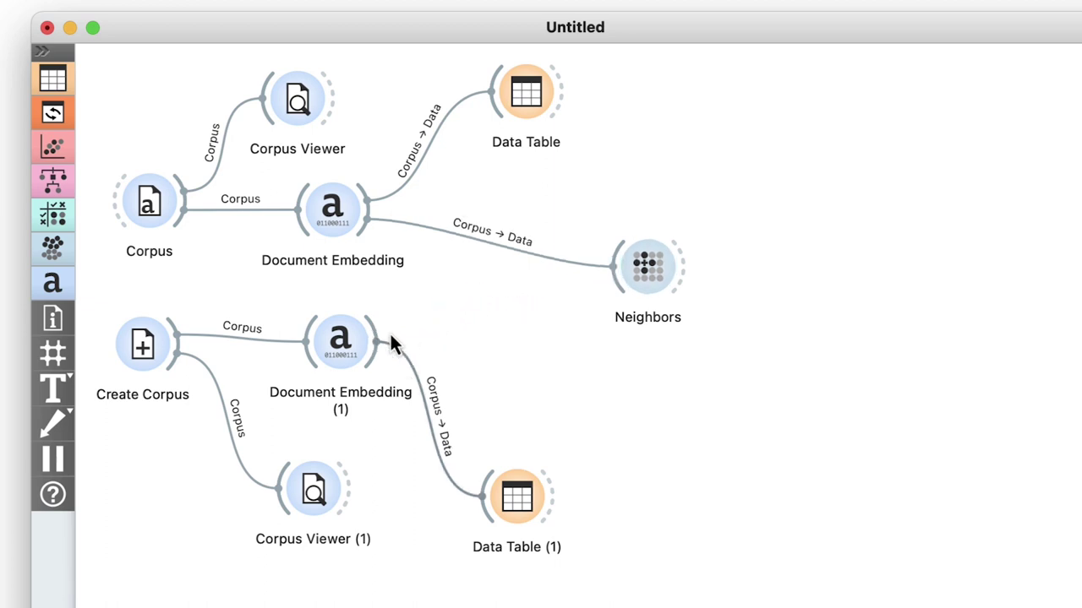
pyautogui.moveTo(375, 334); pyautogui.dragTo(625, 302)
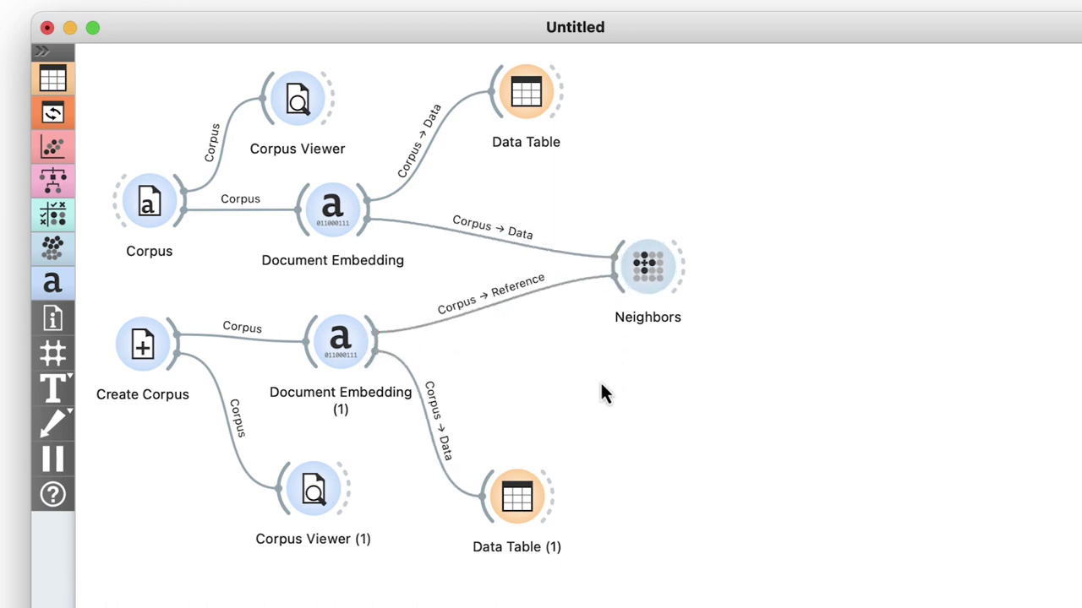
# - Set Neighbors to Cosine distance with a limit of 3 neighbors
pyautogui.doubleClick(645, 283)
pyautogui.moveTo(827, 314); pyautogui.dragTo(793, 301)
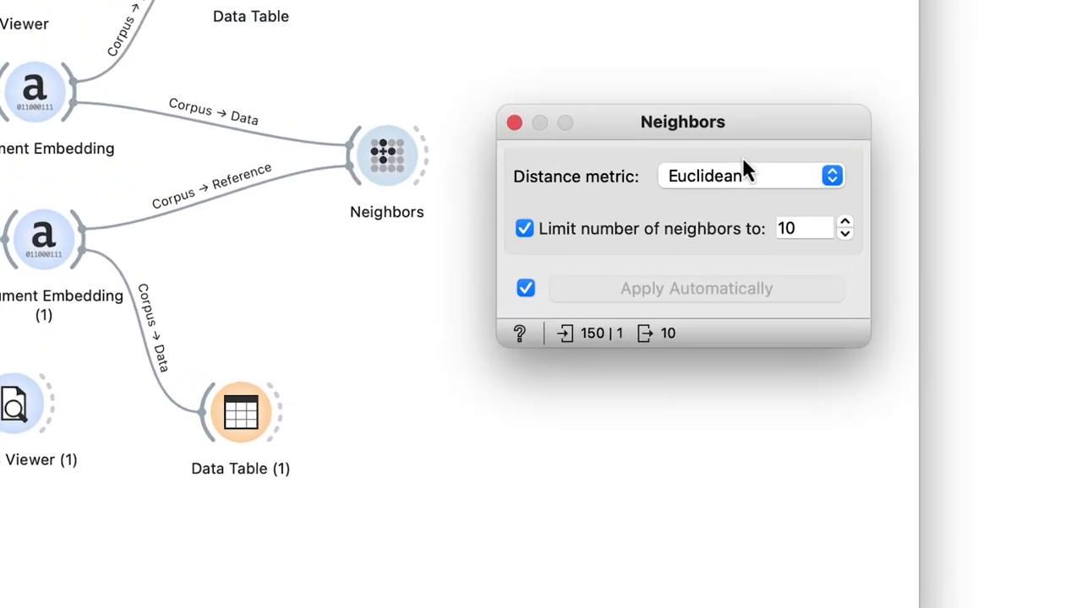
pyautogui.click(820, 351)
pyautogui.click(873, 334)
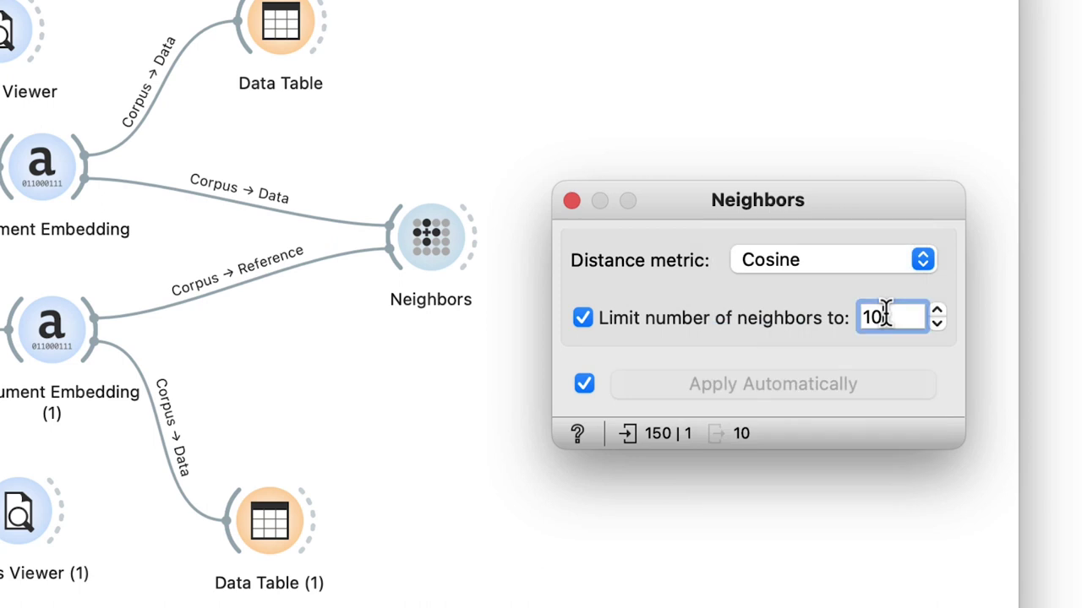
pyautogui.doubleClick(885, 315)
pyautogui.write('3')
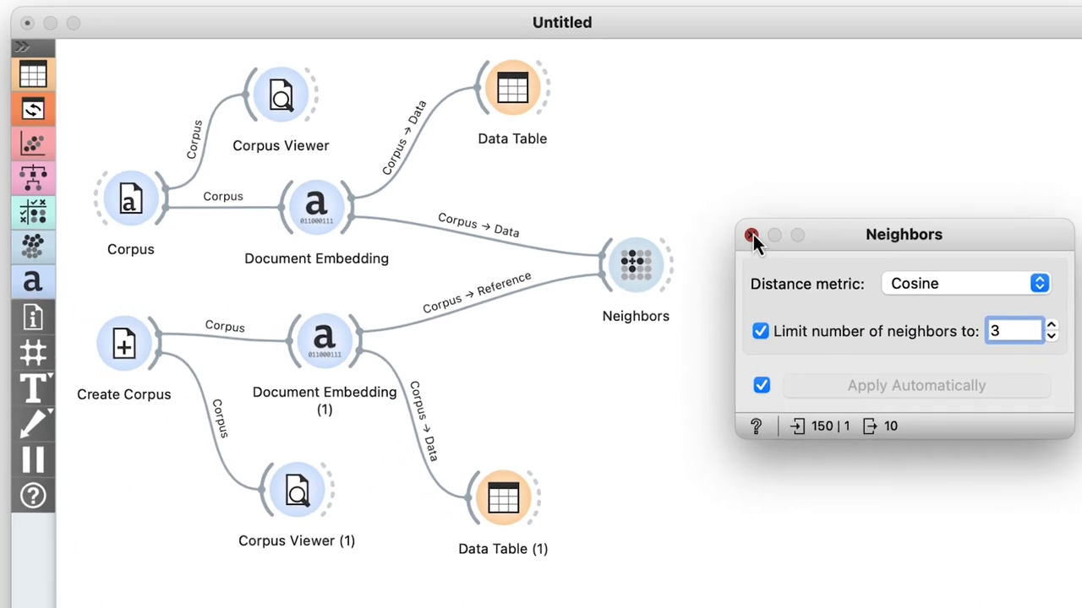
pyautogui.click(571, 200)
# - Attach Corpus Viewer (2) to Neighbors and view the nearest words Fruit, Grape and Lemon
pyautogui.moveTo(478, 237); pyautogui.dragTo(601, 243)
pyautogui.moveTo(788, 269); pyautogui.dragTo(788, 270)
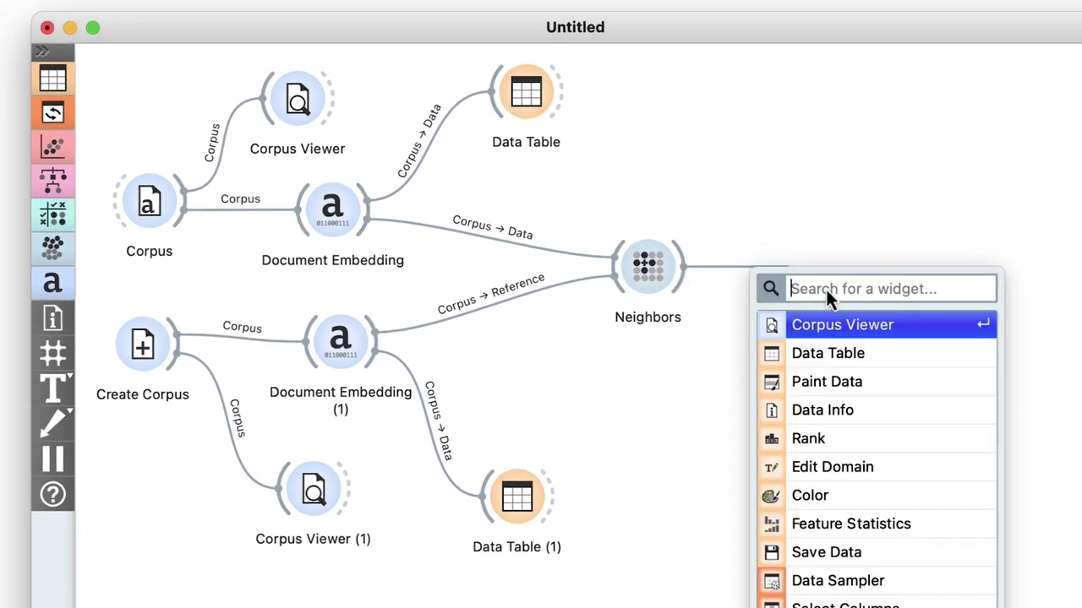
pyautogui.click(845, 333)
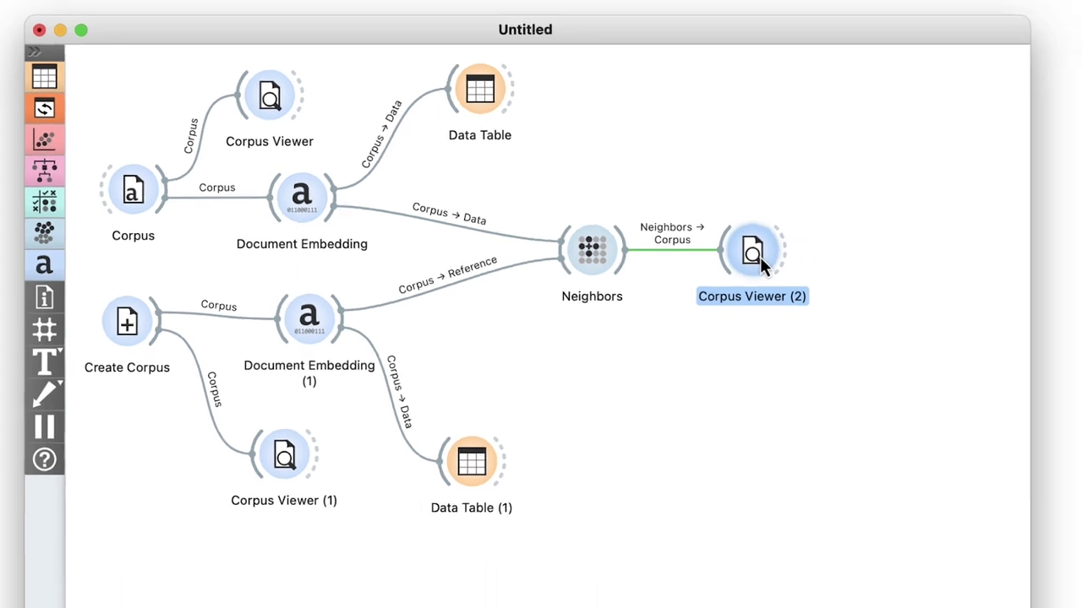
pyautogui.doubleClick(753, 254)
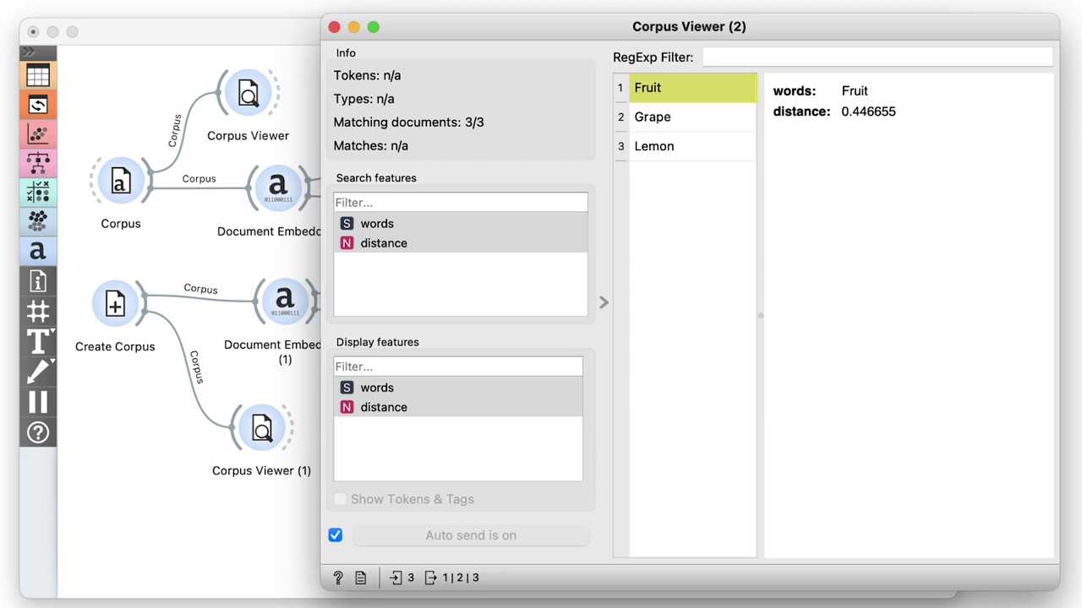
pyautogui.click(603, 304)
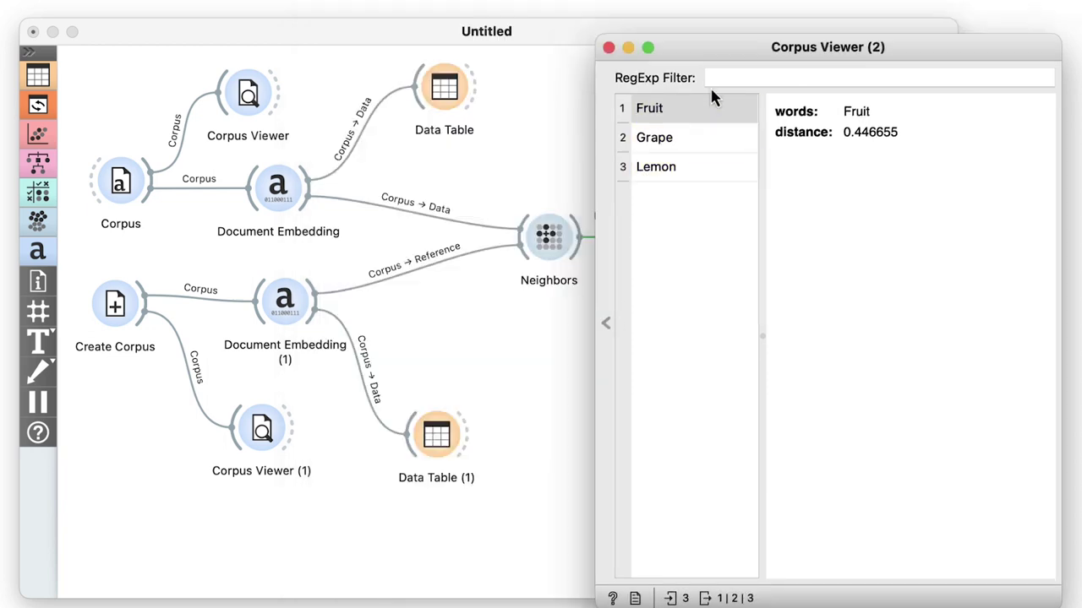
# - Replace the Create Corpus text 'watermelon' with 'truck'
pyautogui.doubleClick(115, 305)
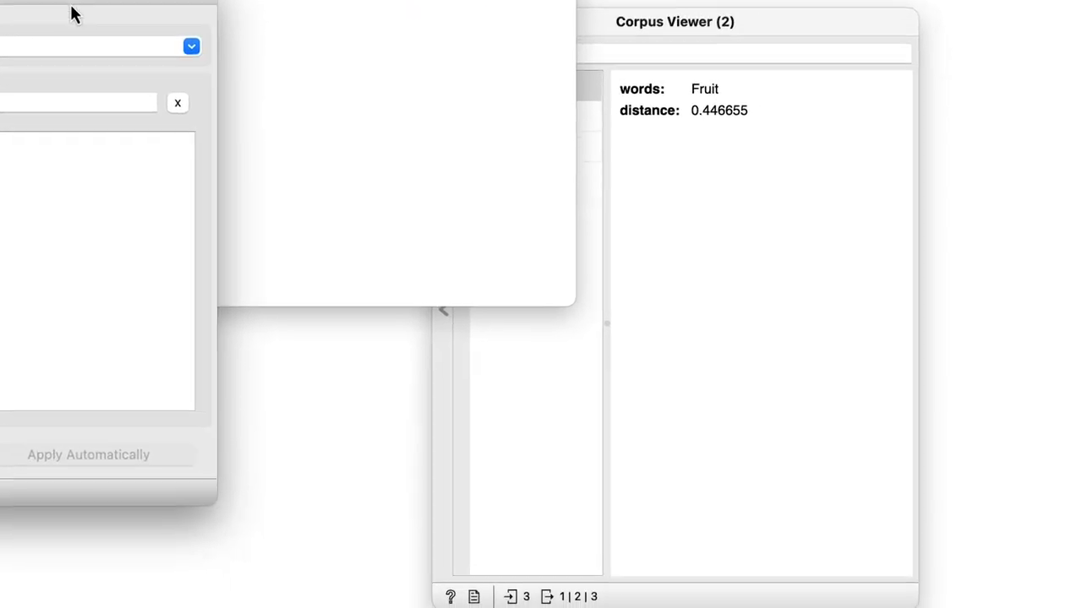
pyautogui.doubleClick(292, 507)
pyautogui.write('tr')
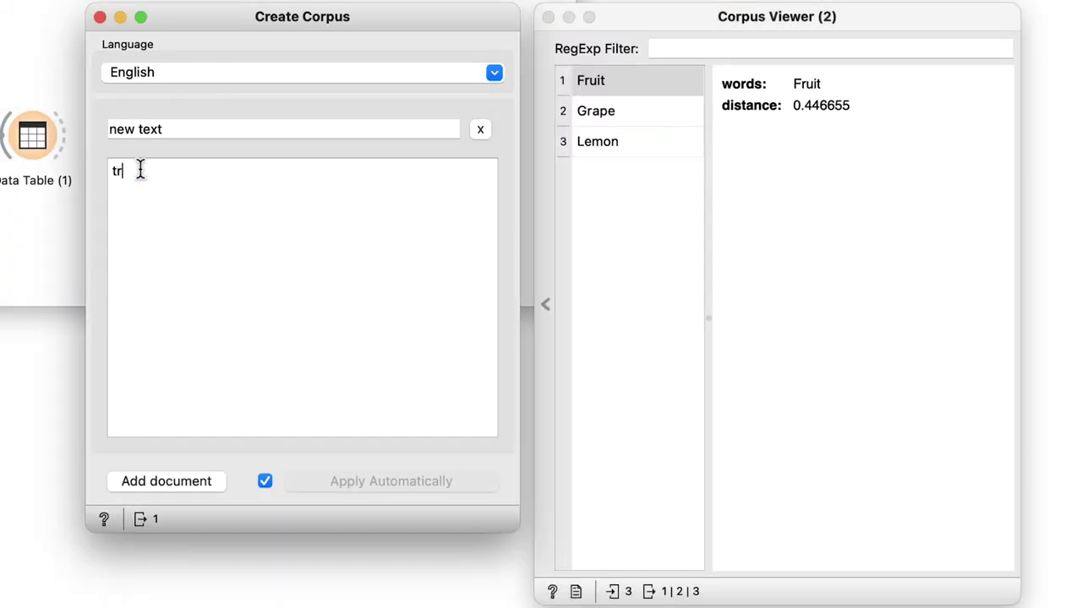
pyautogui.write('uck')
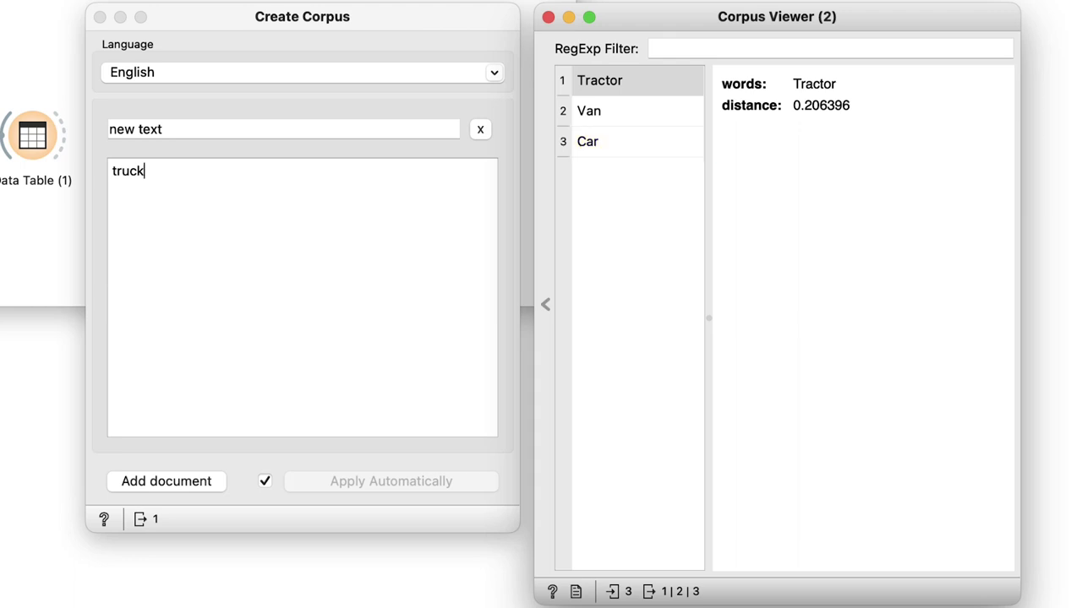
# - Replace the query text with 'resting on a porch' and commit it
pyautogui.click(193, 184)
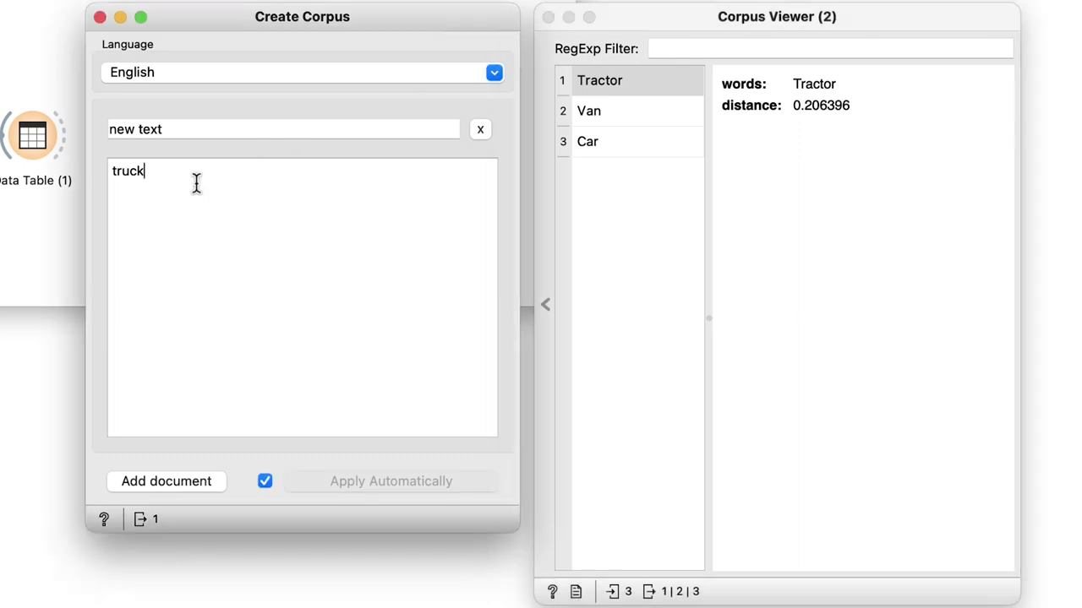
pyautogui.press('super+a')
pyautogui.write('resting on a porch')
pyautogui.click(8, 411)
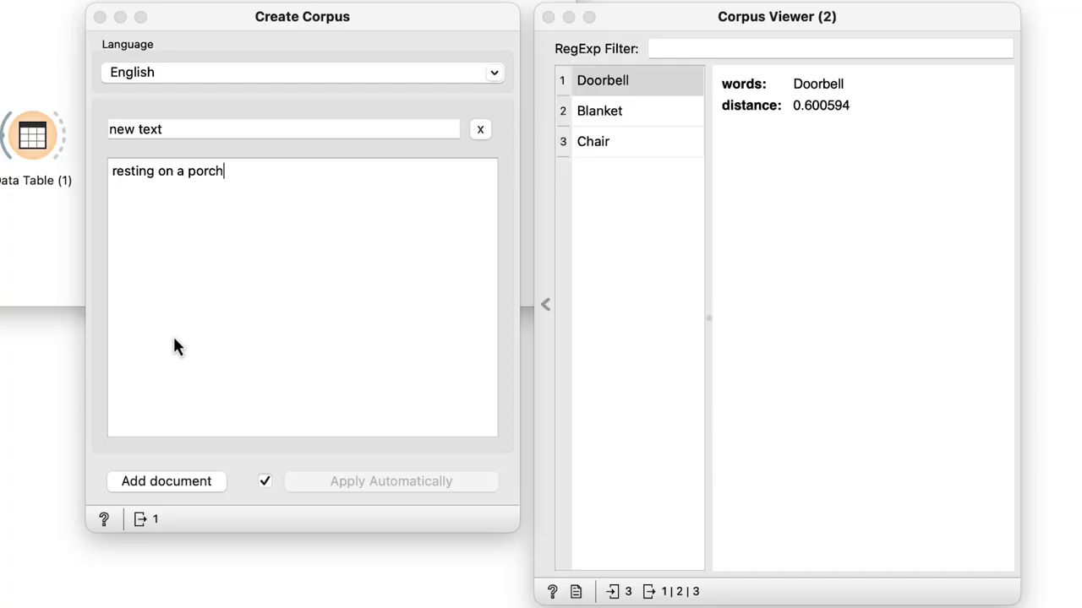
# - Replace the Create Corpus query text with 'animal species'
pyautogui.hotkey('alt', 'shift', 'Left')
pyautogui.hotkey('alt', 'shift', 'Left')
pyautogui.hotkey('alt', 'shift', 'Left')
pyautogui.hotkey('alt', 'shift', 'Left')
pyautogui.write('animal species')
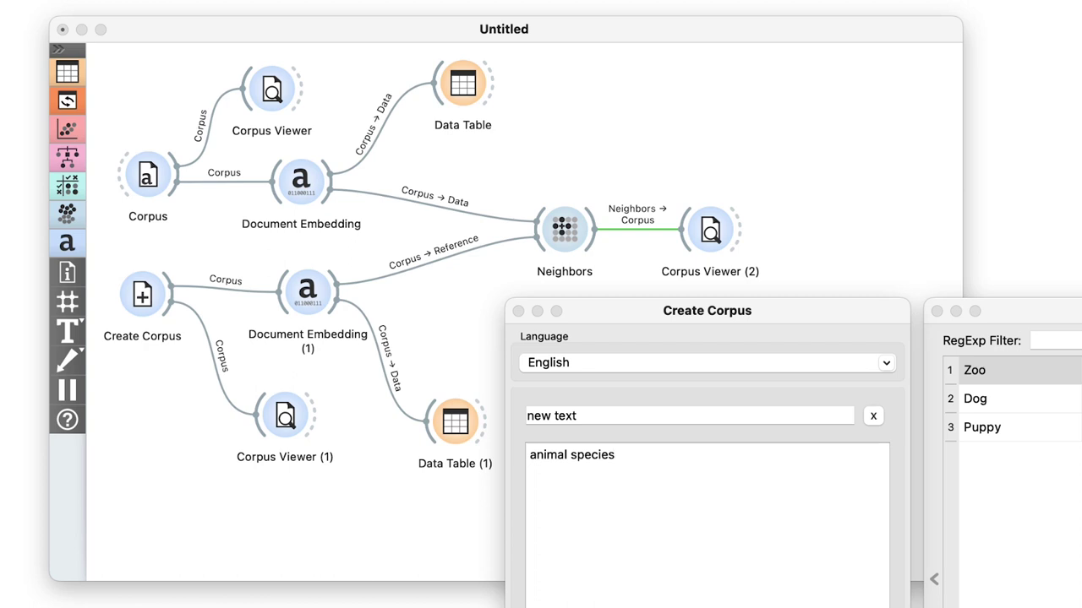
# - Set both the word and query Document Embedding widgets to the fastText method
pyautogui.click(315, 177)
pyautogui.doubleClick(315, 182)
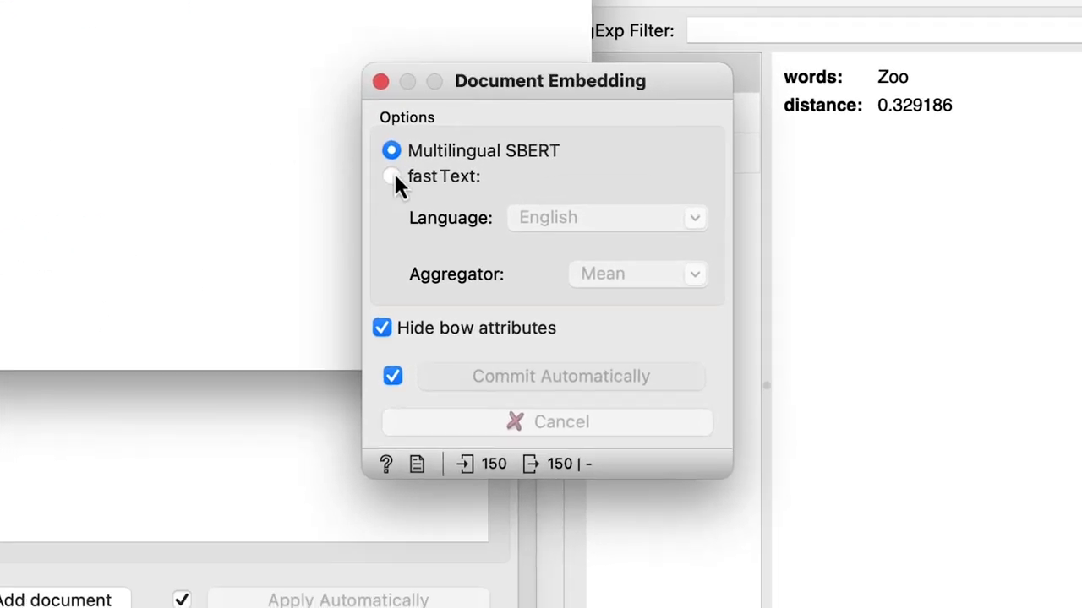
pyautogui.click(393, 176)
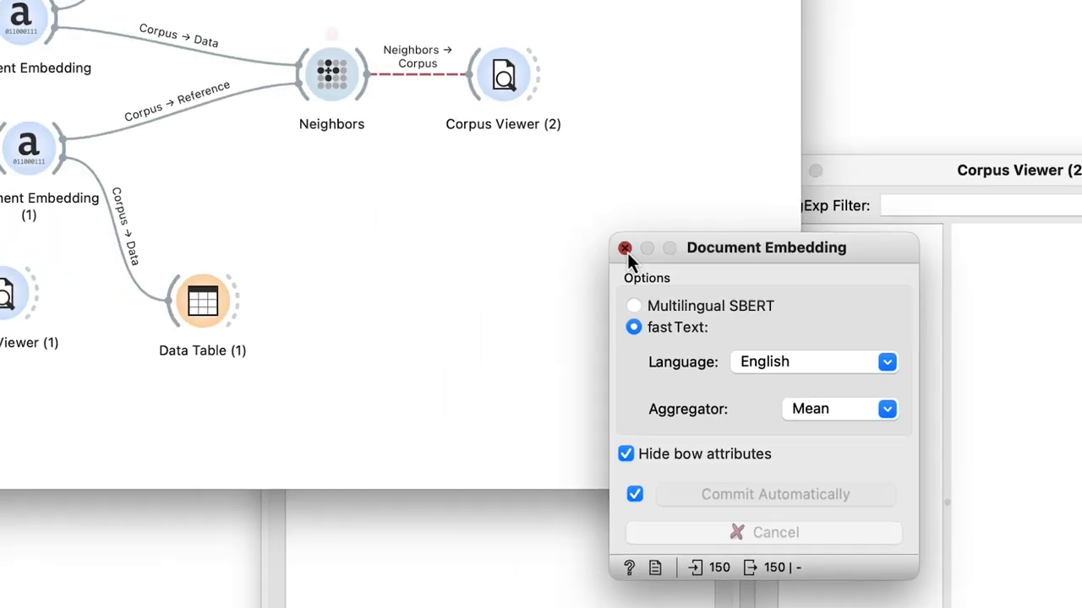
pyautogui.click(381, 81)
pyautogui.doubleClick(317, 291)
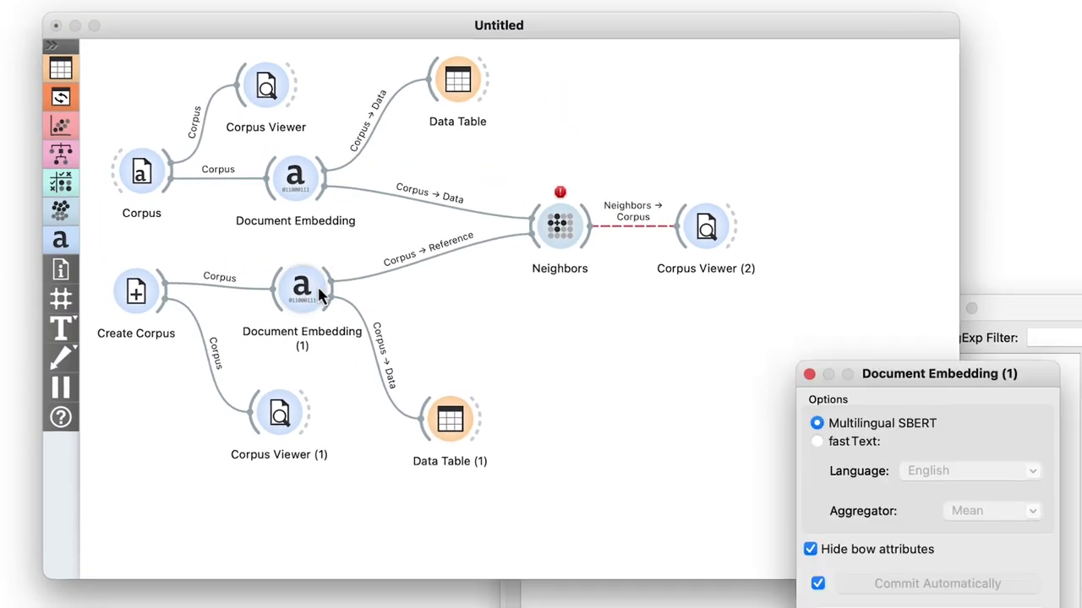
pyautogui.click(389, 179)
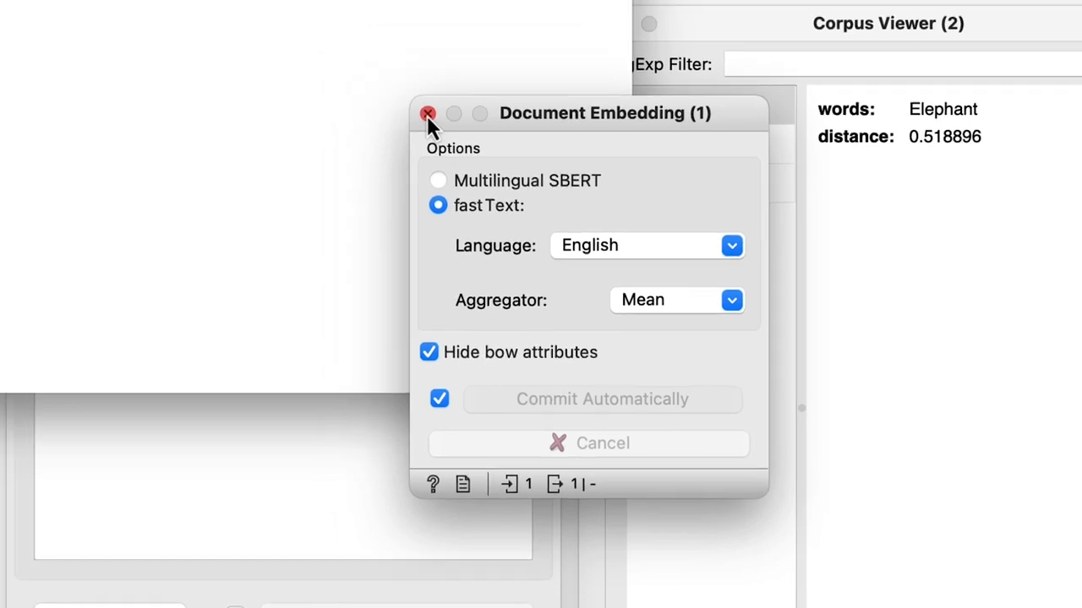
pyautogui.click(380, 81)
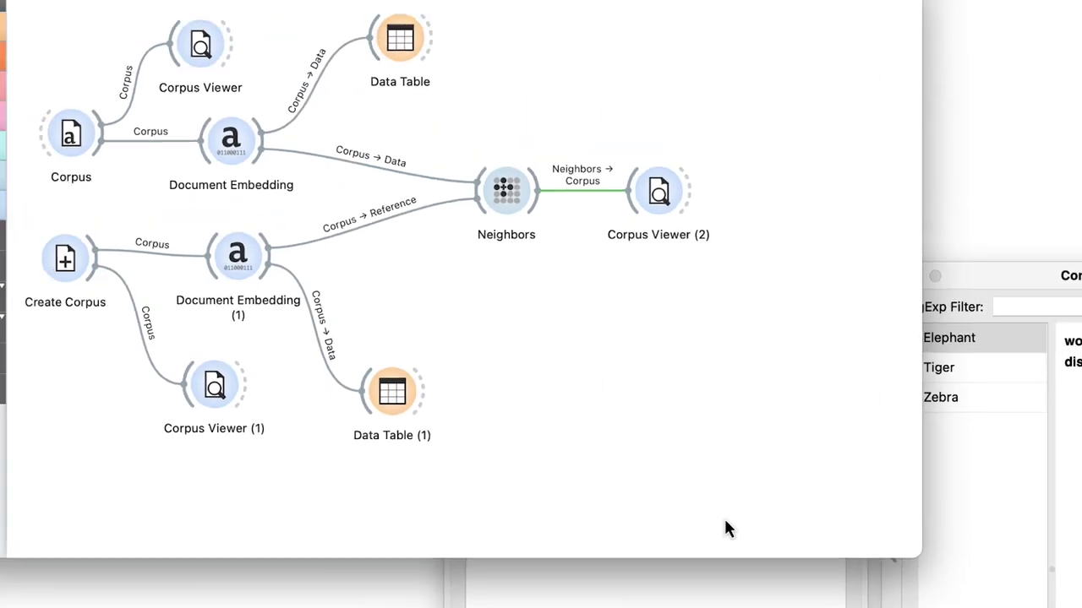
pyautogui.click(1048, 315)
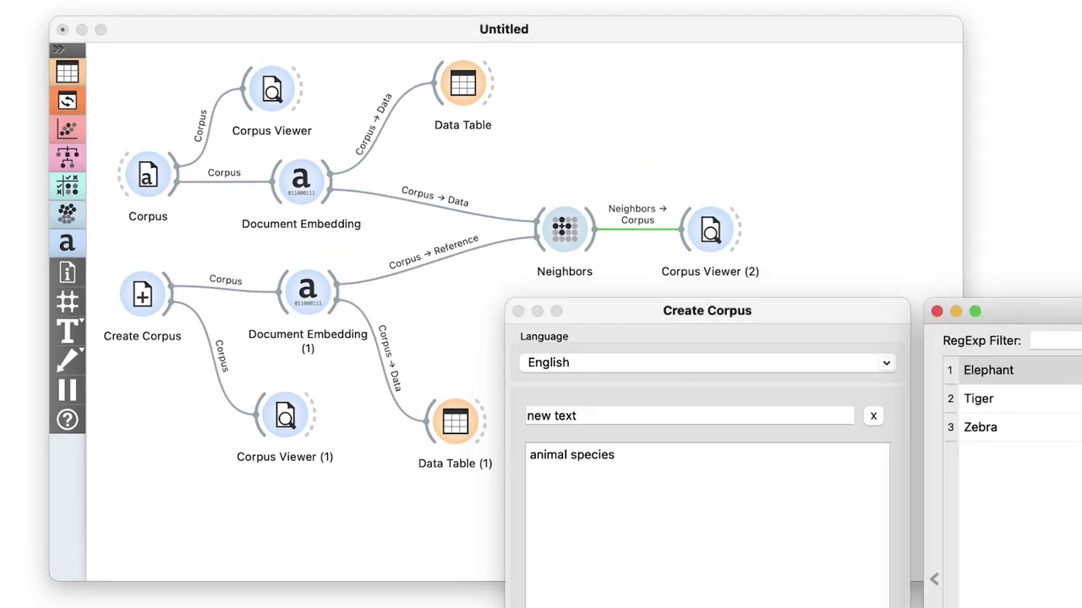